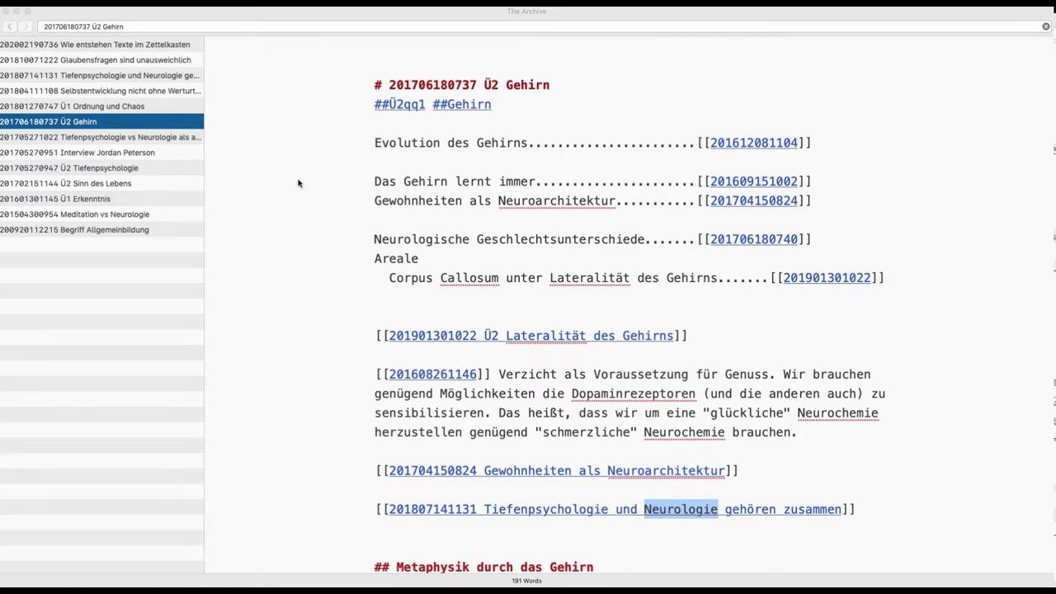
# Search the archive for "neurologie" and select all the matching notes
pyautogui.click(255, 25)
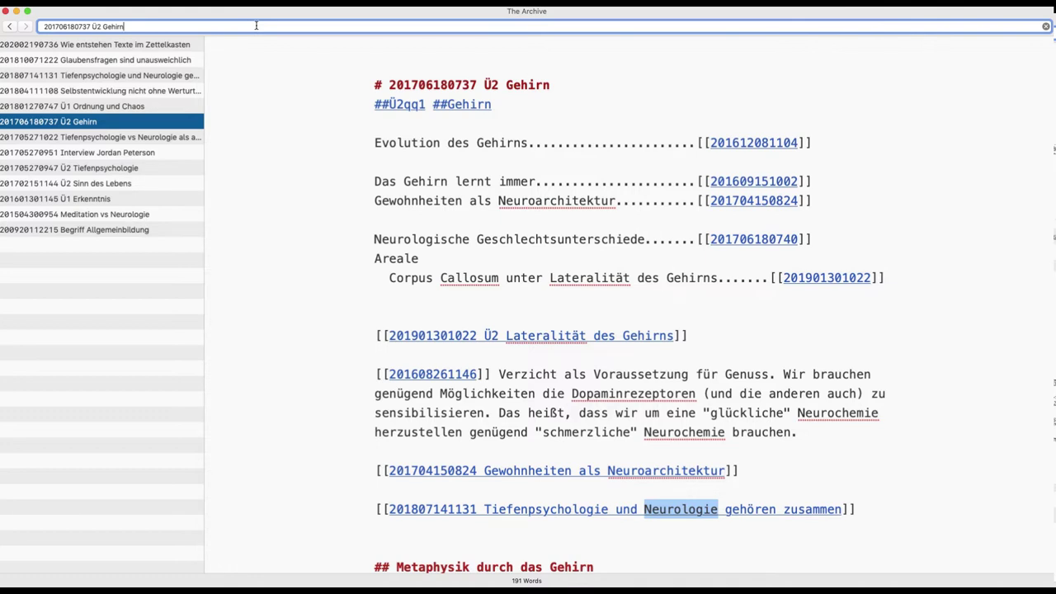
pyautogui.press('super+a')
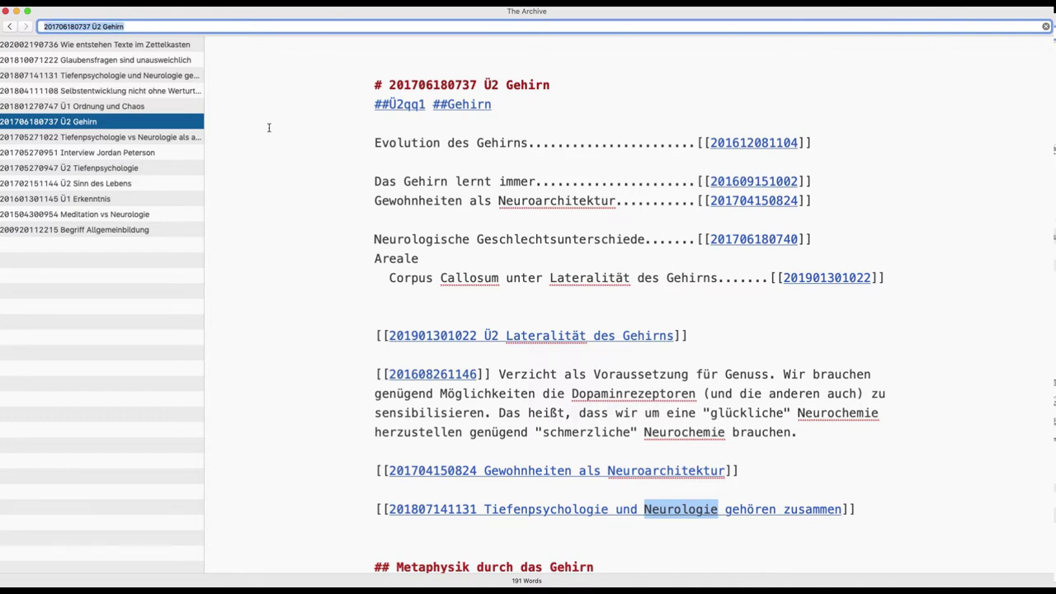
pyautogui.write('n')
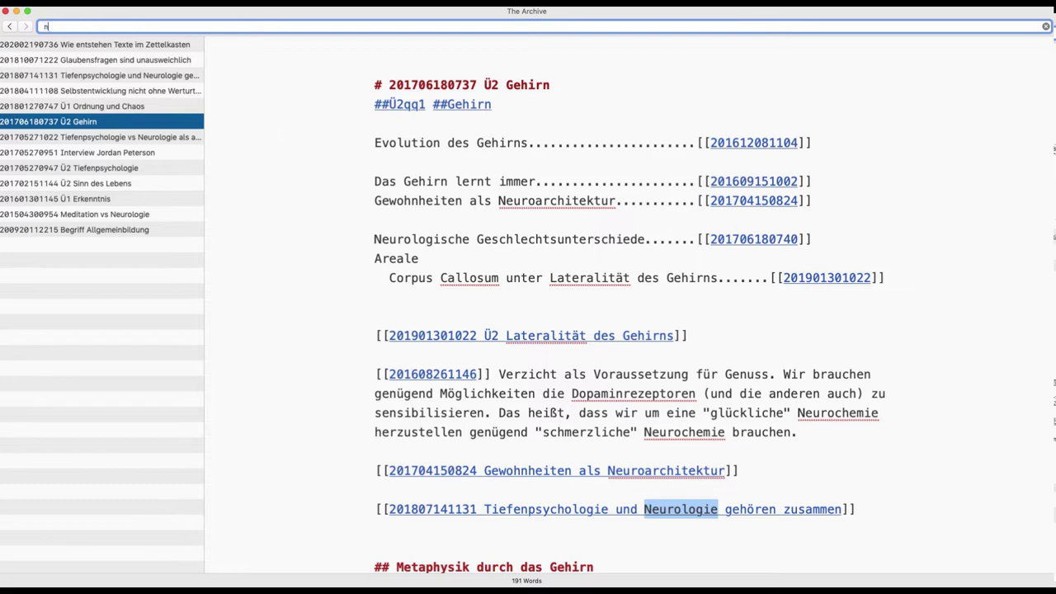
pyautogui.write('euro')
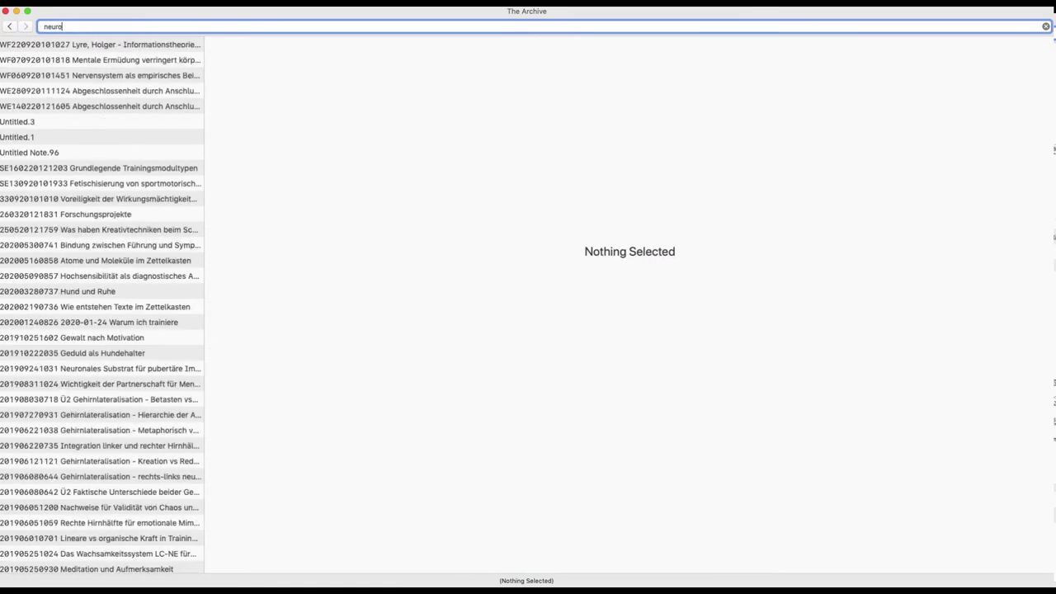
pyautogui.write('logie')
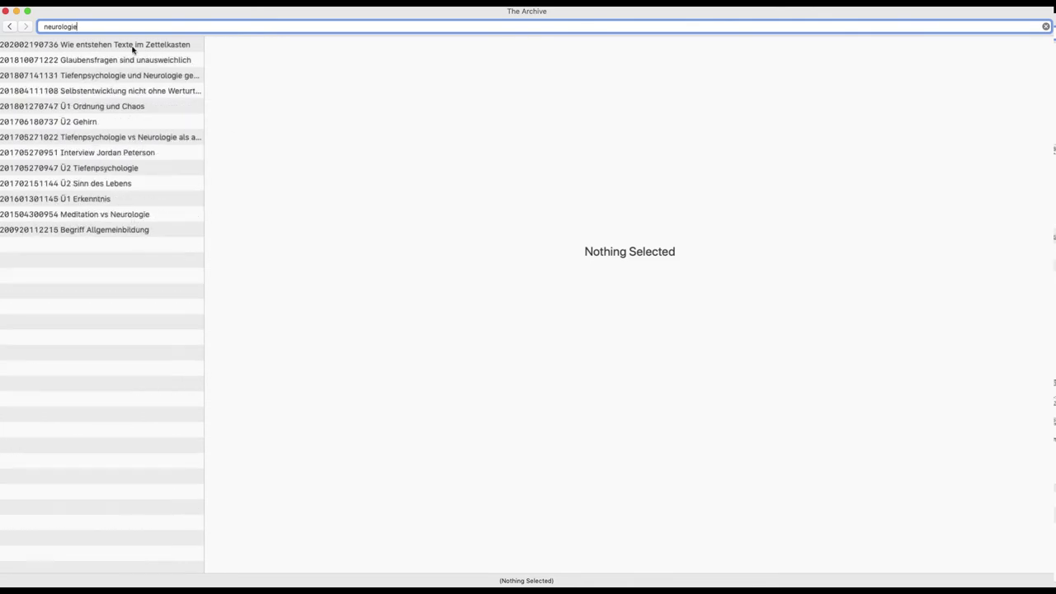
pyautogui.click(124, 229)
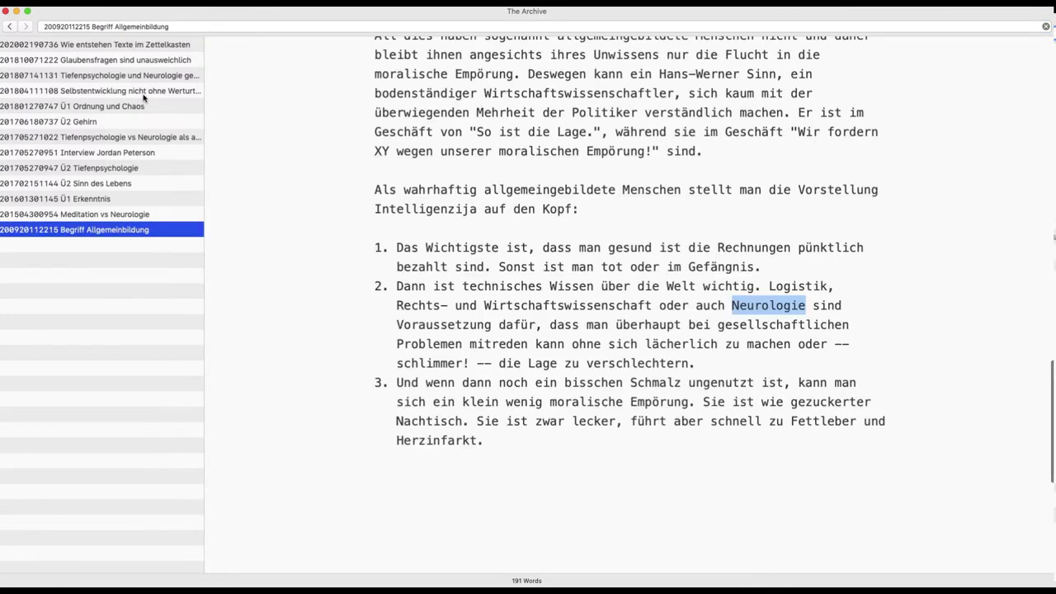
pyautogui.press('super+a')
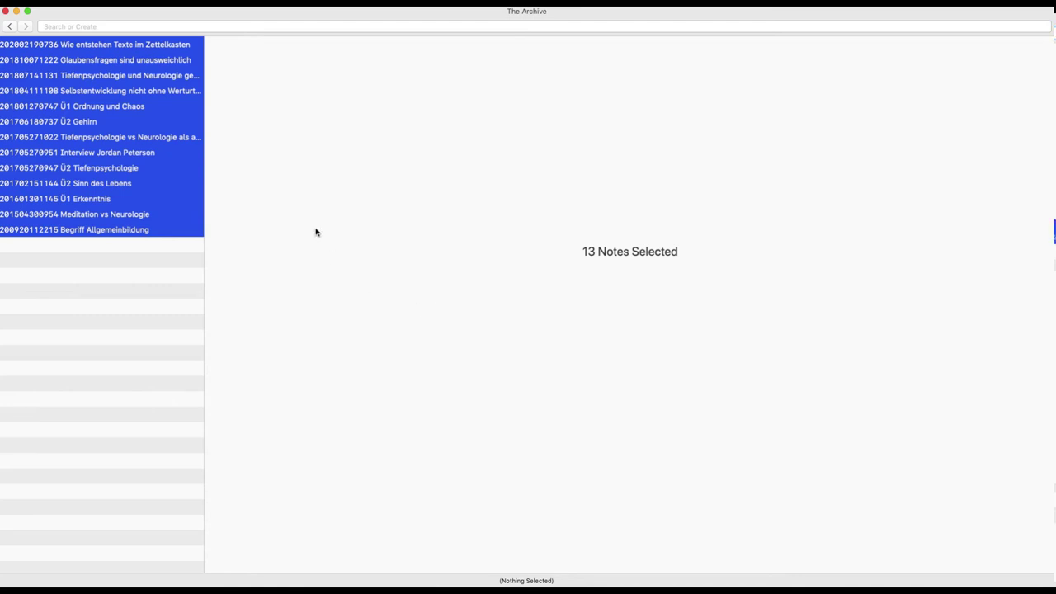
pyautogui.press('super+l')
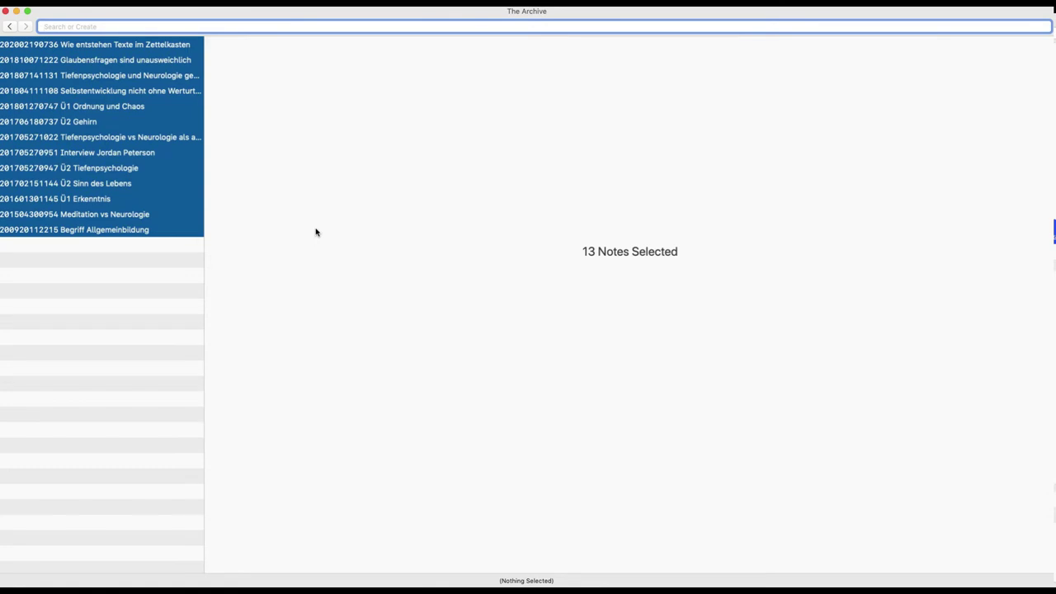
pyautogui.write('202006061052')
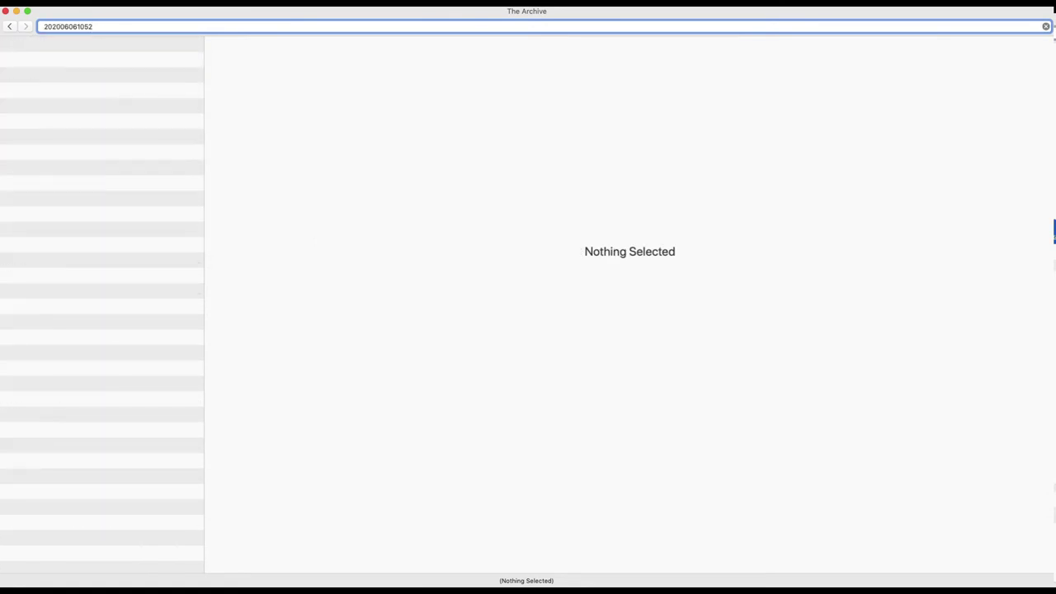
pyautogui.write(' Üb')
pyautogui.hotkey('shift', 'Left')
pyautogui.hotkey('shift', 'Left')
pyautogui.press('Right')
pyautogui.write('Neurolog')
pyautogui.press('Return')
# Copy the note's title and insert it as a "#" heading above the list of note titles
pyautogui.press('cmd+l')
pyautogui.press('cmd+c')
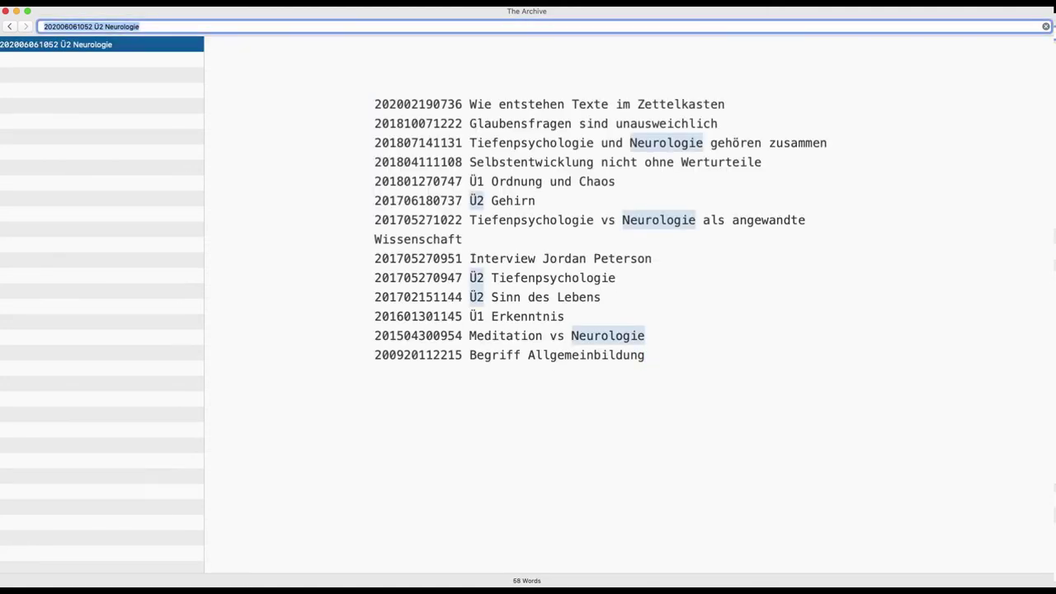
pyautogui.click(645, 355)
pyautogui.click(374, 85)
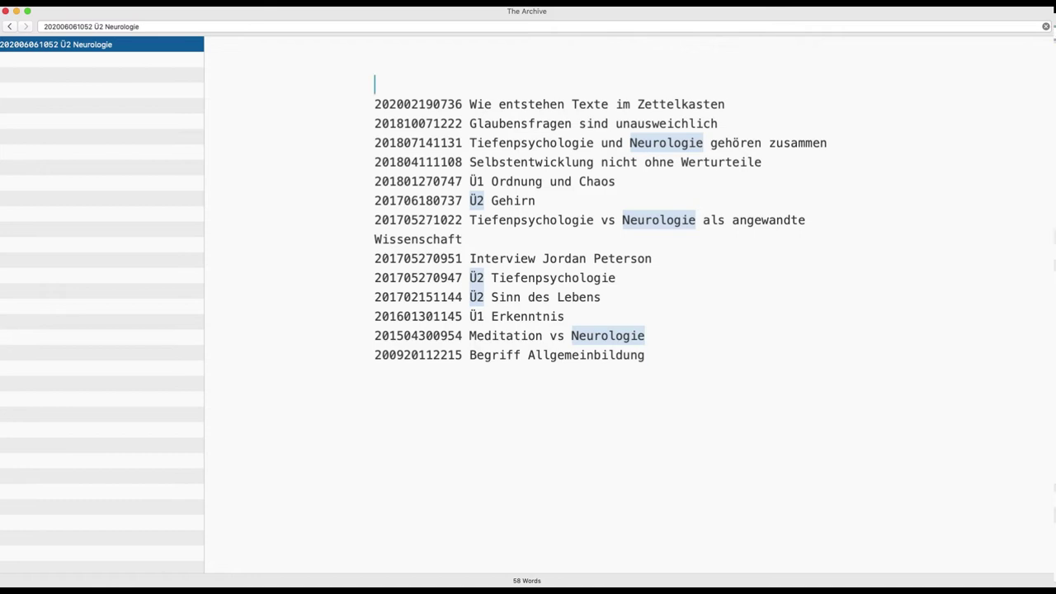
pyautogui.write('#')
pyautogui.press('cmd+v')
pyautogui.press('Return')
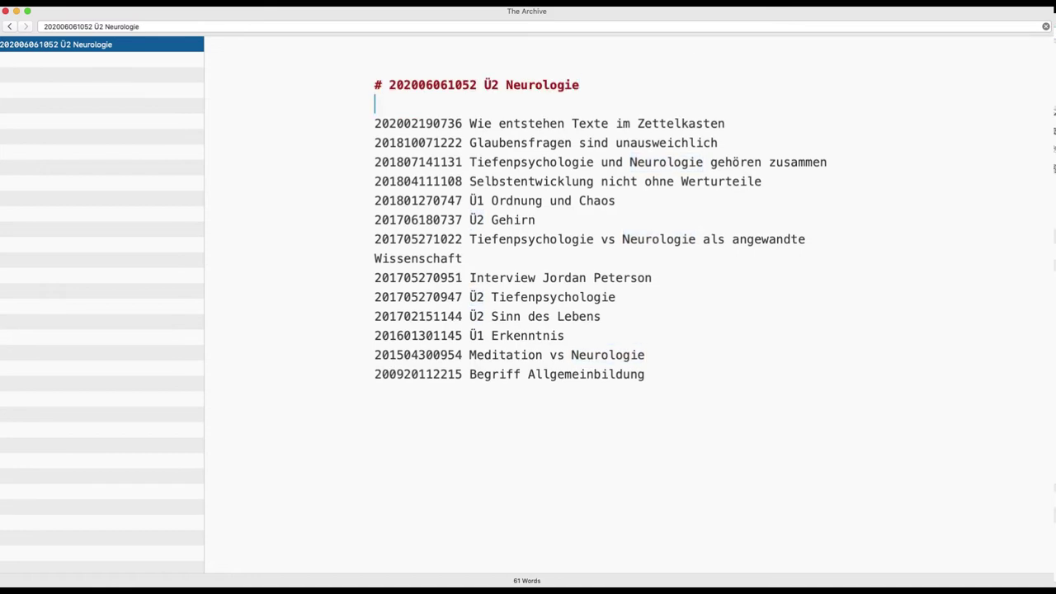
# Add the tags "##Ü2 ##Neurologie" below the heading and separate them from the list with a blank line
pyautogui.write('##Ü2 ##Neurol')
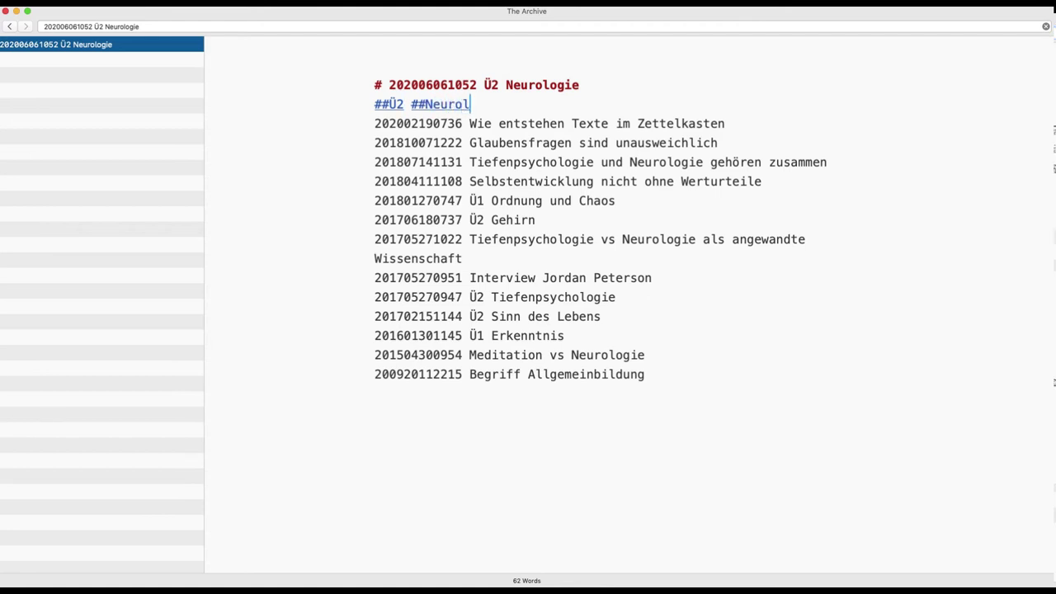
pyautogui.write('ogie')
pyautogui.press('Up')
pyautogui.press('shift+super+Right')
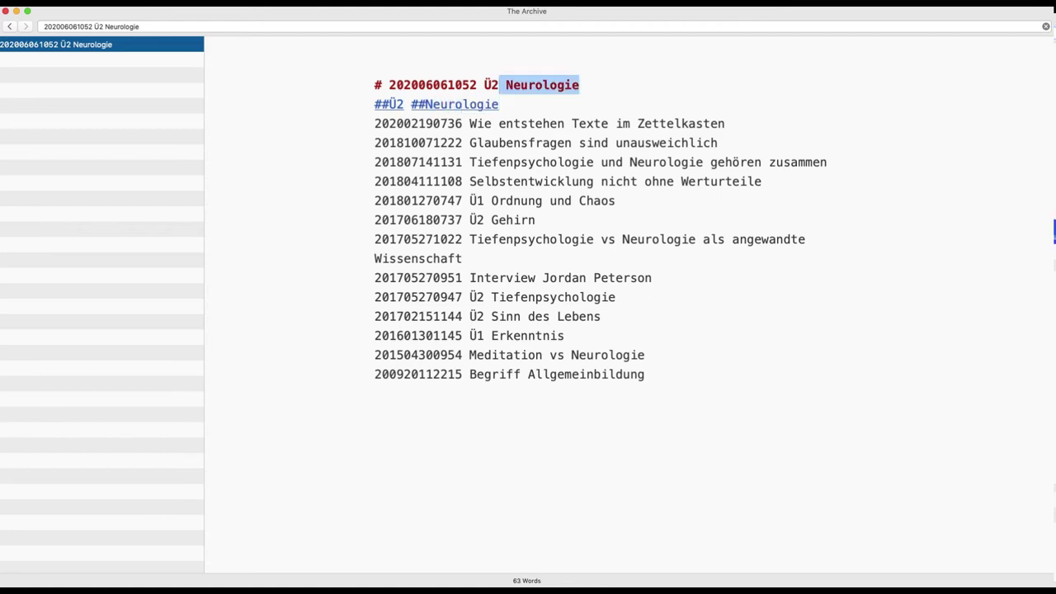
pyautogui.press('Down')
pyautogui.press('Return')
# Cut the list of note titles from the note and paste it into the text editor's untitled document, replacing its contents
pyautogui.press('Down')
pyautogui.press('shift+super+Down')
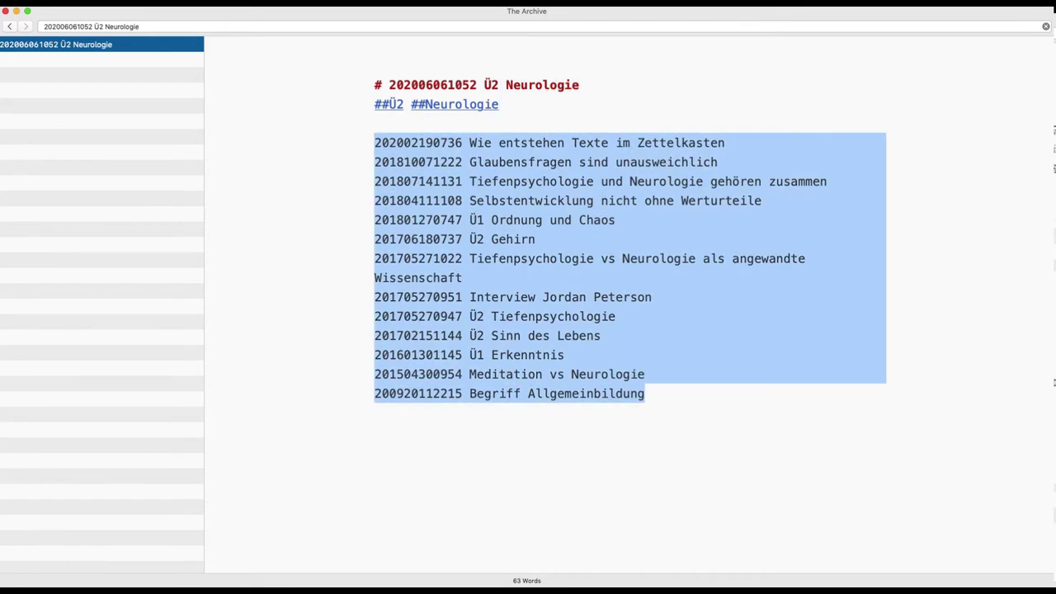
pyautogui.press('super+x')
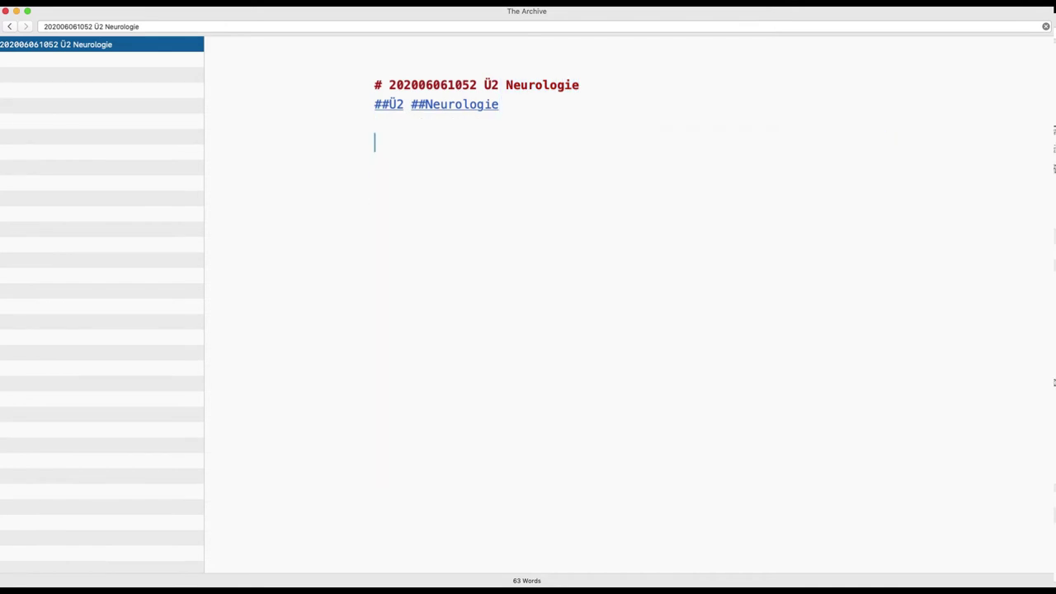
pyautogui.press('super+Tab')
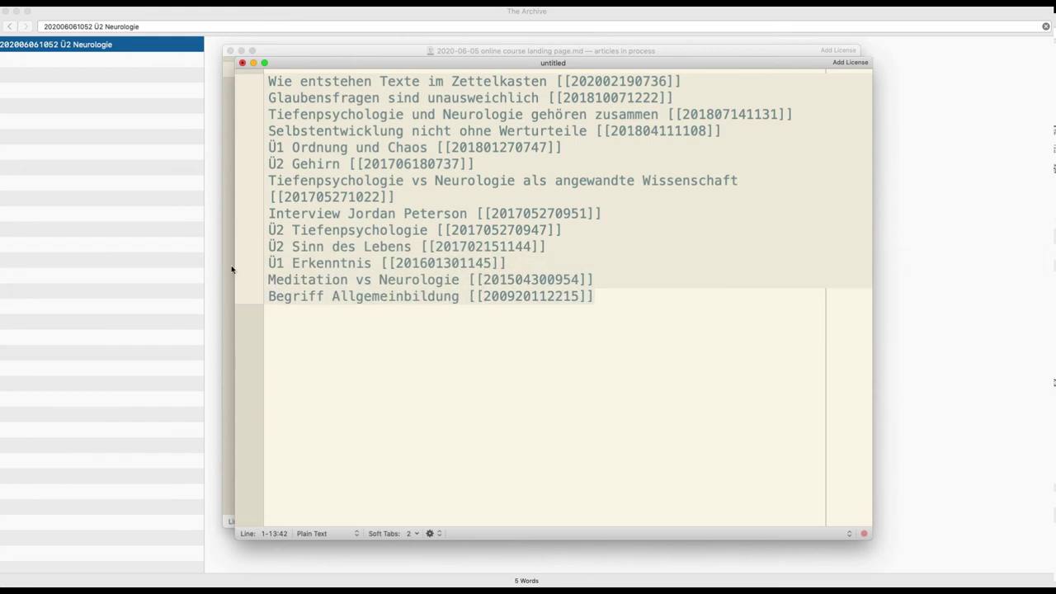
pyautogui.press('super+x')
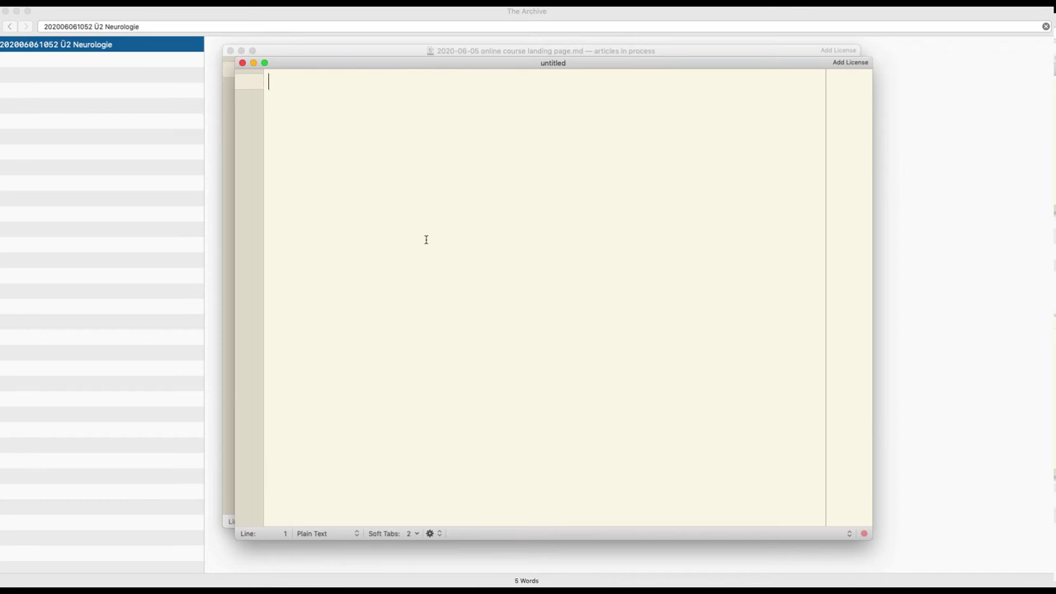
pyautogui.press('super+v')
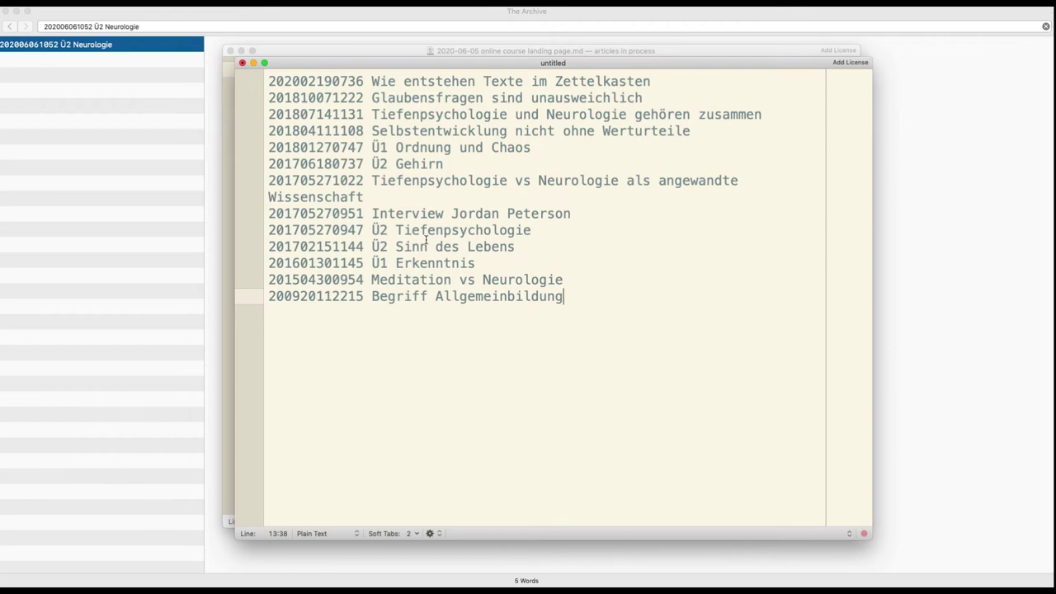
# Enclose the ID number at the start of every list line in double square brackets at once
pyautogui.press('super+a')
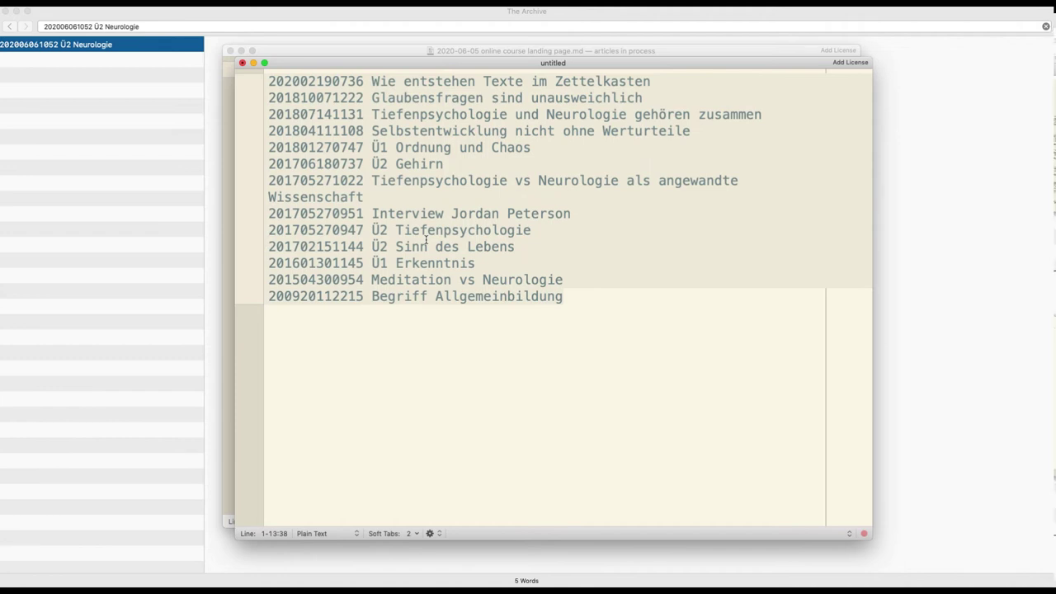
pyautogui.press('Left')
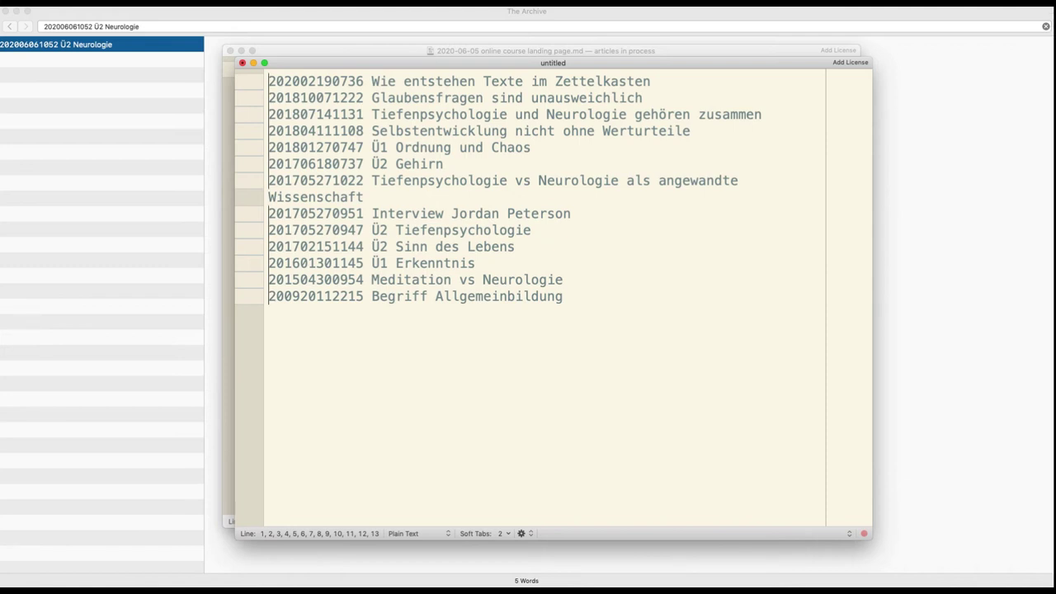
pyautogui.write('[[')
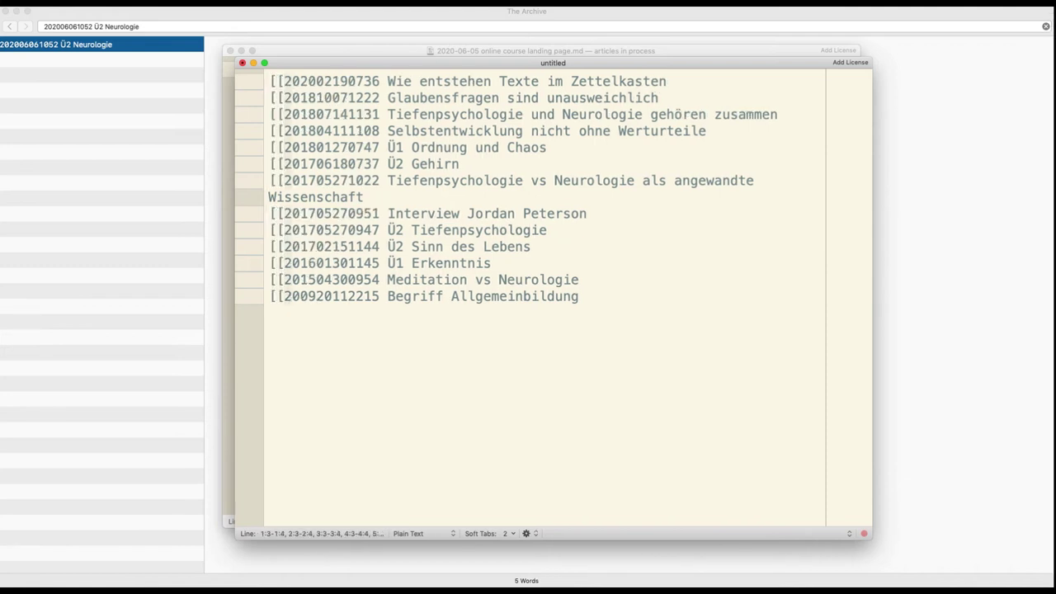
pyautogui.press('Right')
pyautogui.press('Right')
pyautogui.hotkey('alt', 'Right')
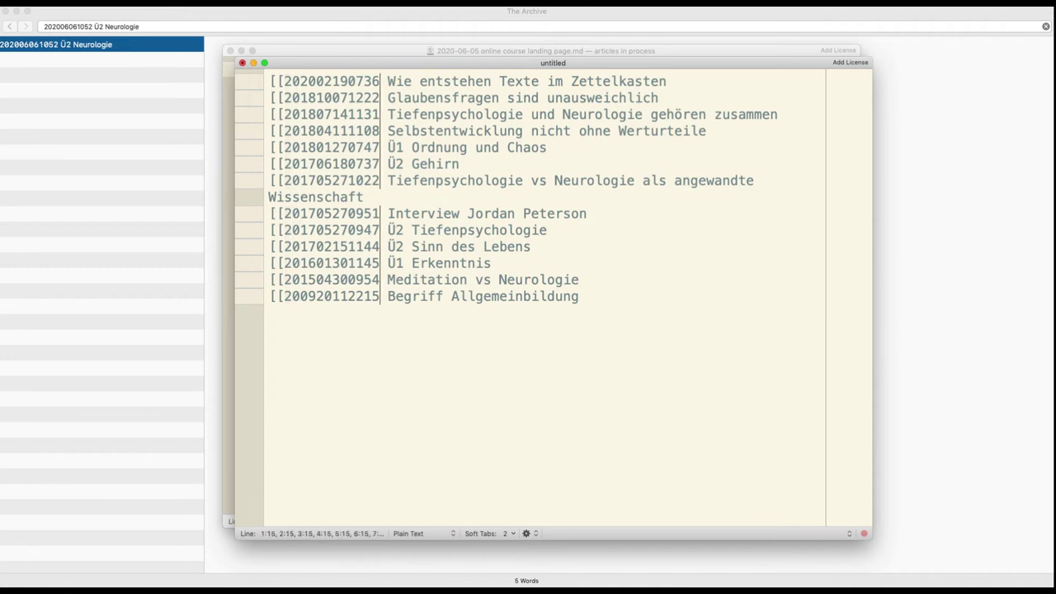
pyautogui.write(']]')
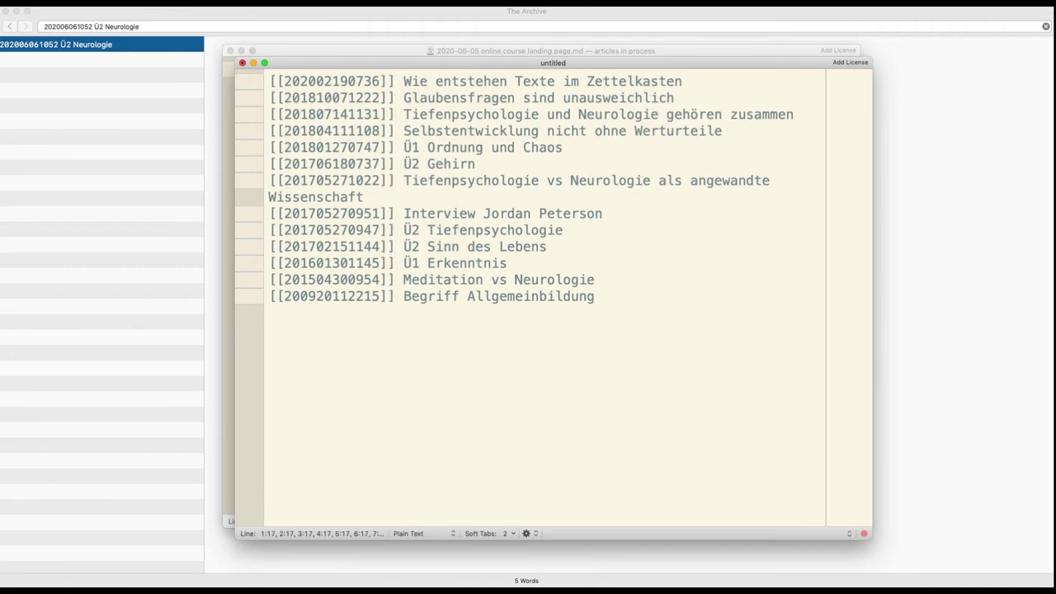
# Move the bracketed ID of every line from before the title to the end of its line
pyautogui.hotkey('shift', 'Right')
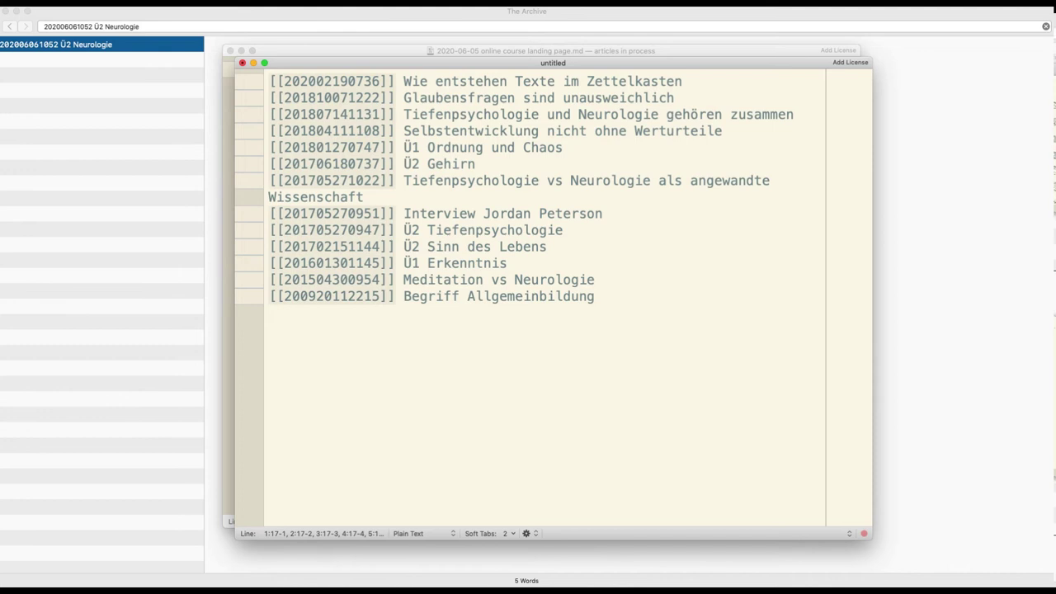
pyautogui.press('BackSpace')
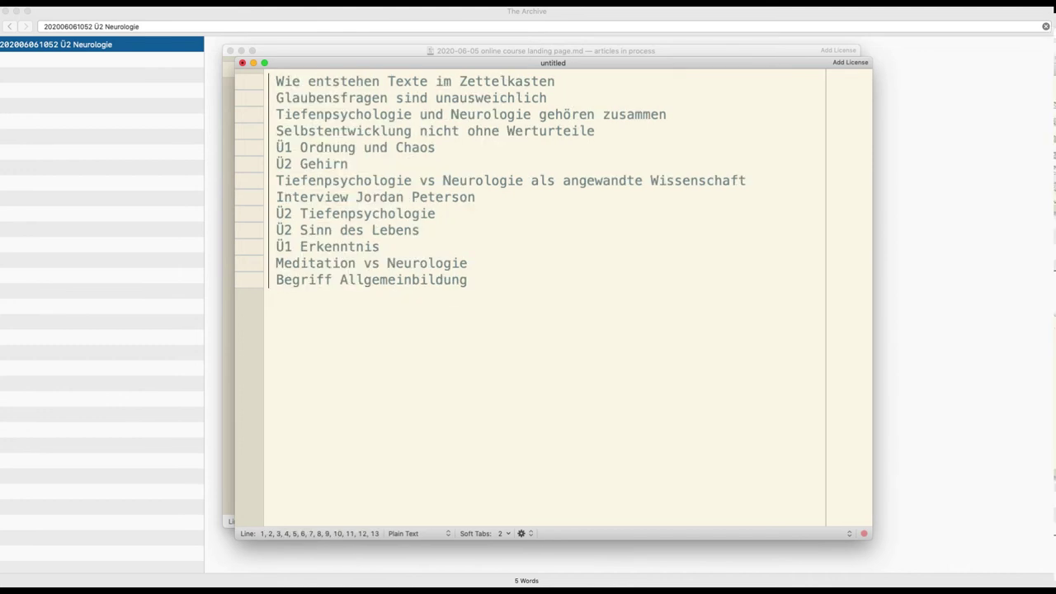
pyautogui.press('Delete')
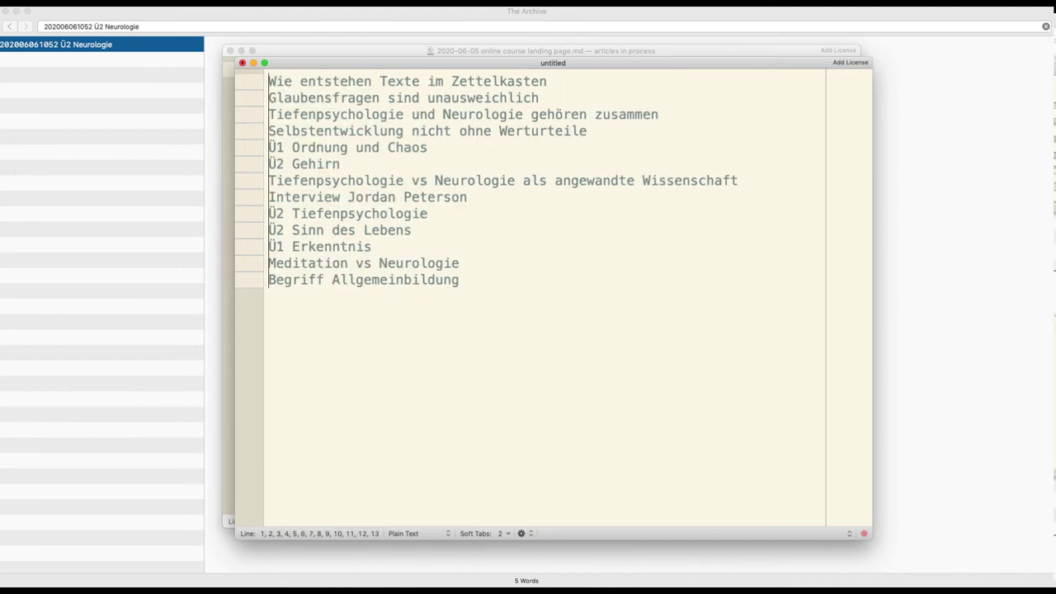
pyautogui.press('super+Right')
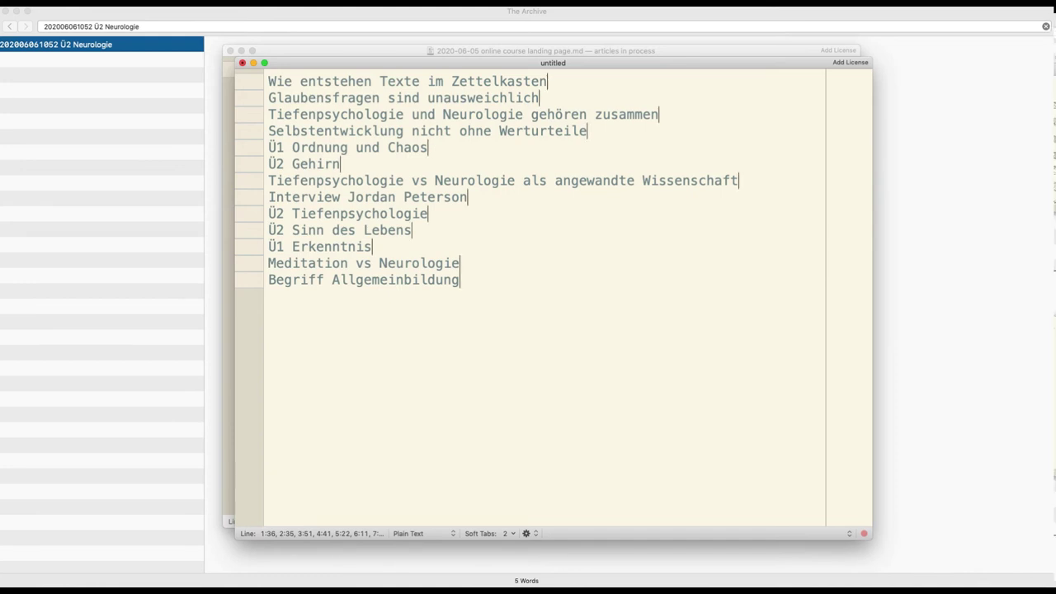
pyautogui.press('super+v')
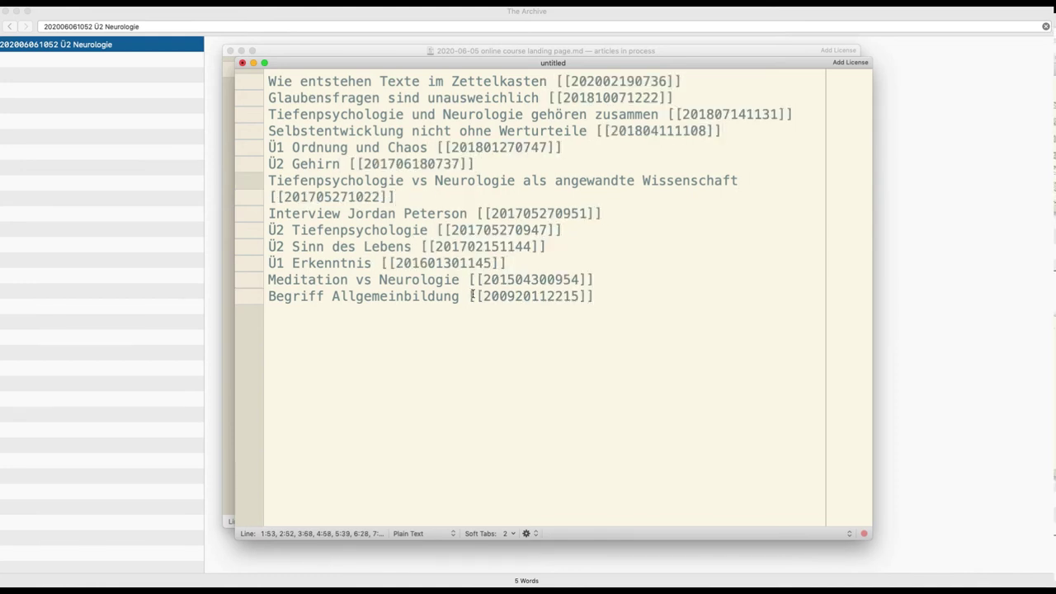
pyautogui.doubleClick(526, 297)
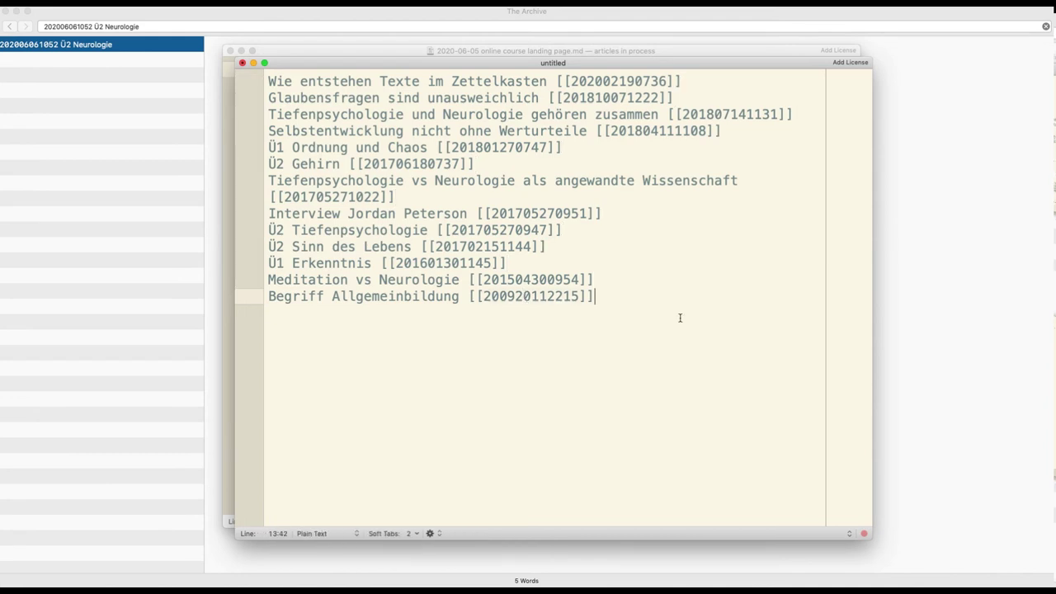
# Cut the reformatted list, close the untitled document, and paste the list below the tags of the note in The Archive
pyautogui.press('super+a')
pyautogui.press('super+x')
pyautogui.press('super+w')
pyautogui.press('super+Tab')
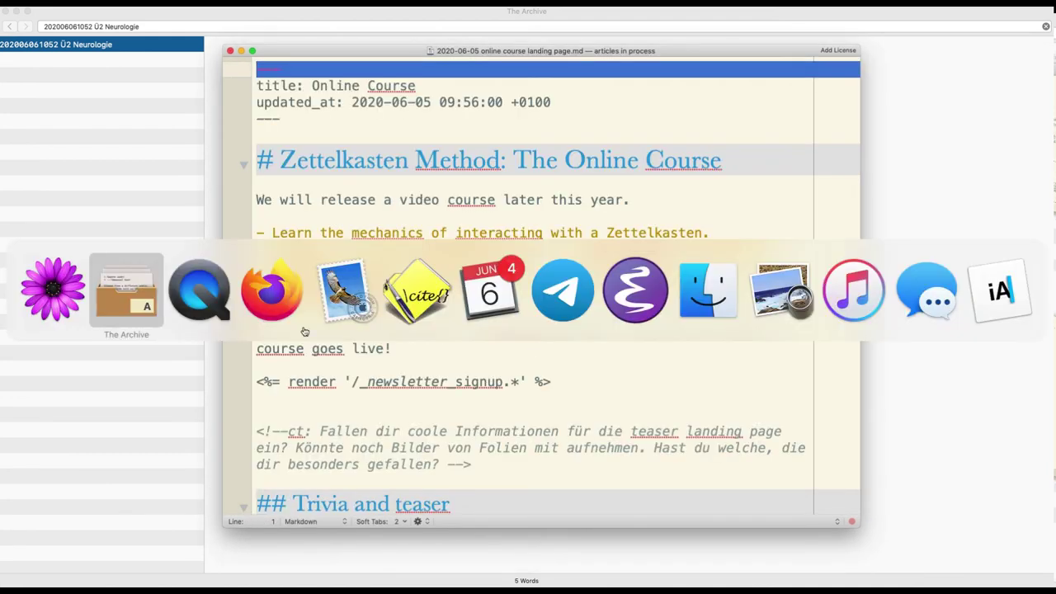
pyautogui.click(117, 294)
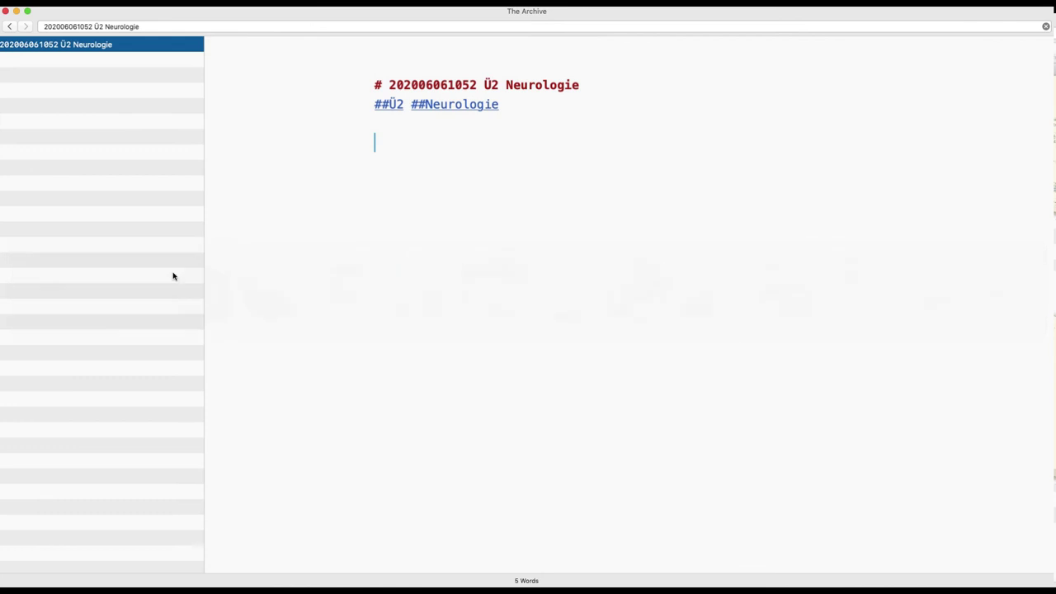
pyautogui.press('super+v')
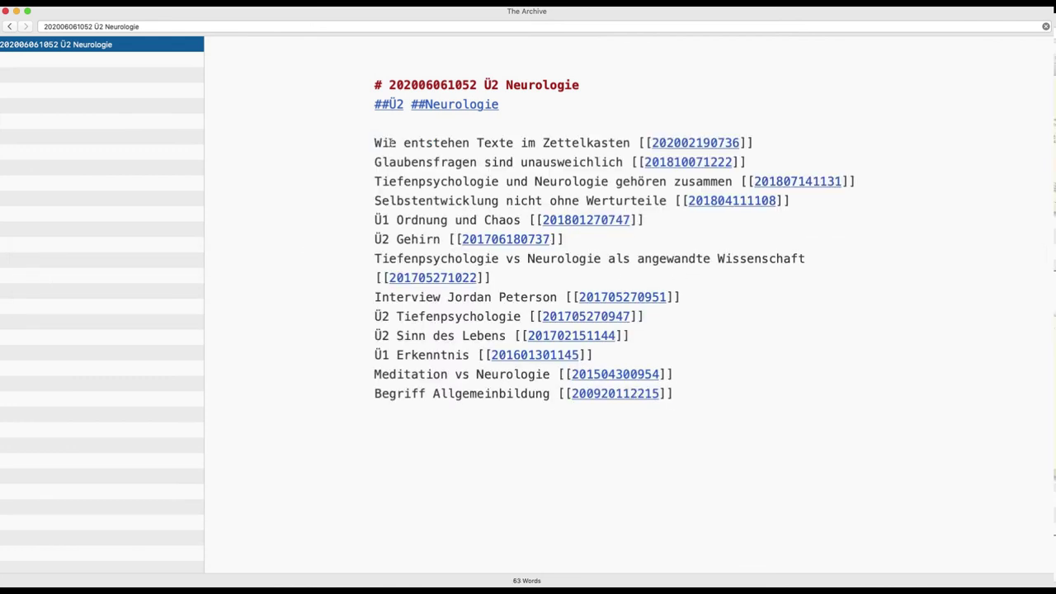
pyautogui.click(351, 141)
pyautogui.doubleClick(544, 85)
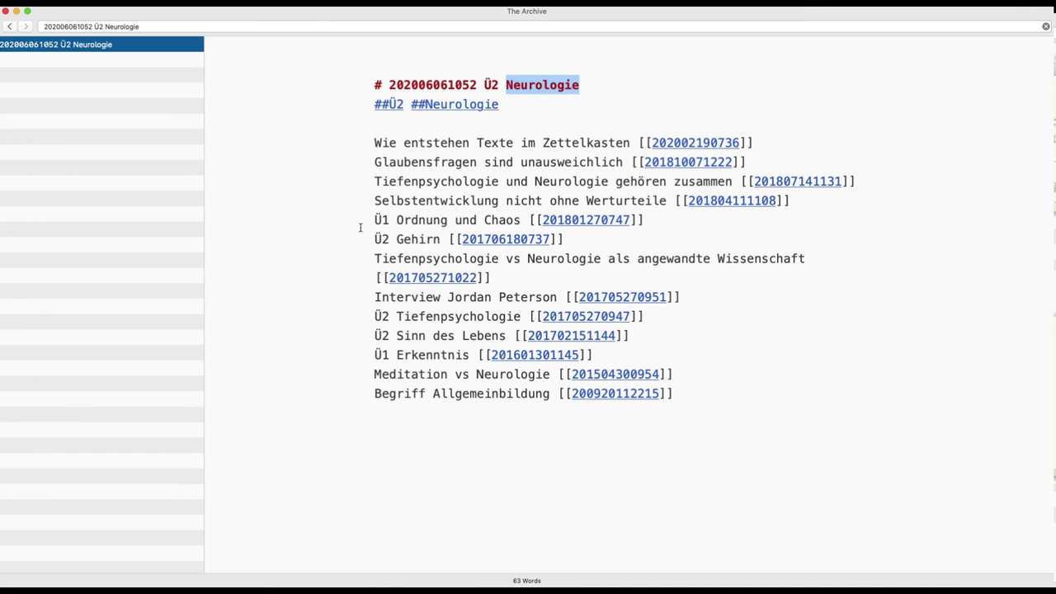
pyautogui.click(374, 297)
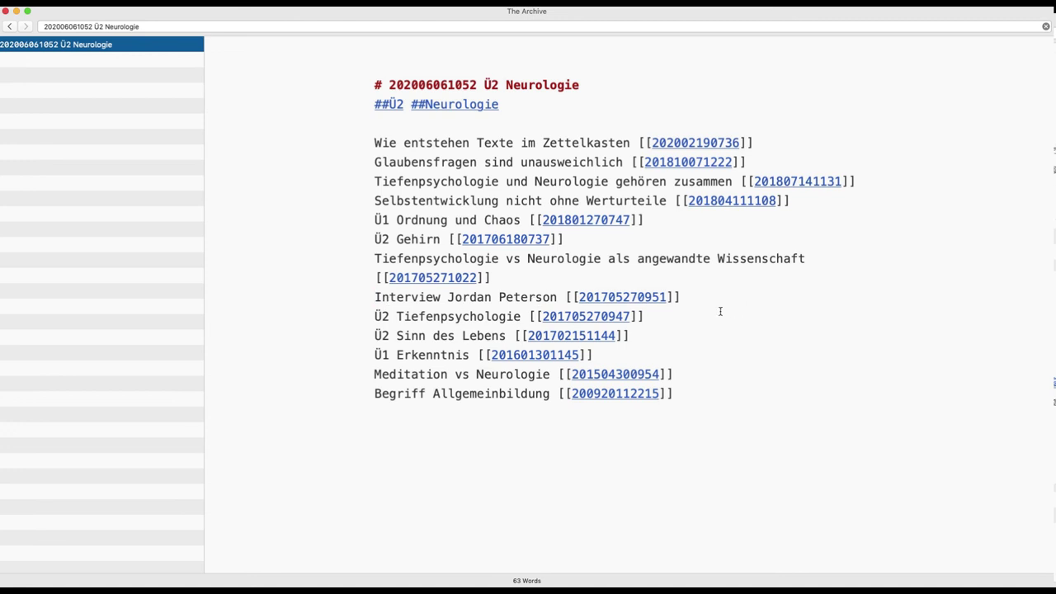
# Delete the text of the "Interview Jordan Peterson" and "Ü2 Sinn des Lebens" entries, including their links, from the list of notes
pyautogui.press('super+shift+Right')
pyautogui.press('BackSpace')
pyautogui.press('Down')
pyautogui.press('Down')
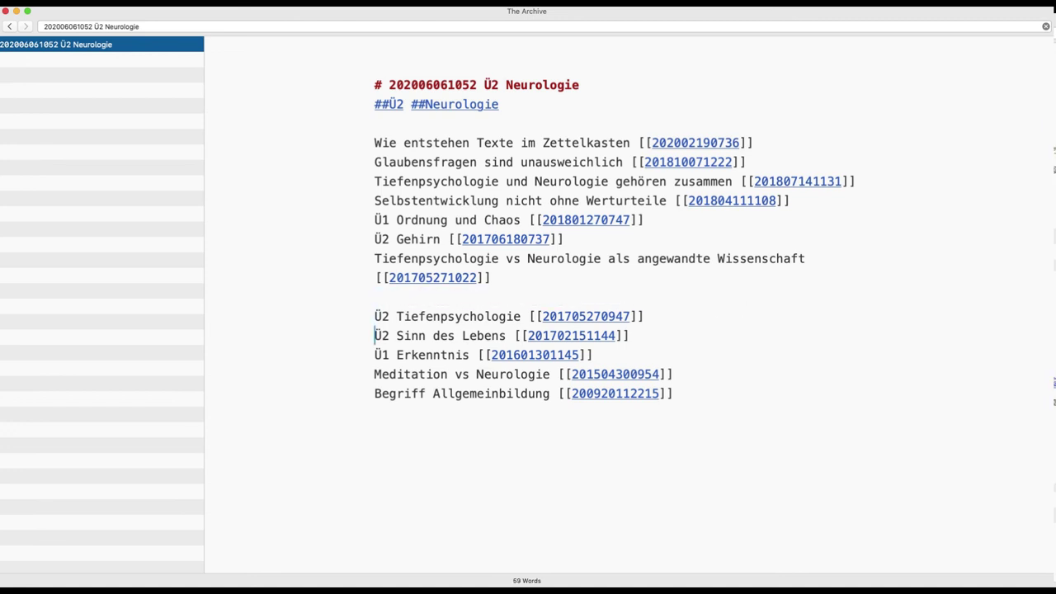
pyautogui.moveTo(397, 336); pyautogui.dragTo(506, 336)
pyautogui.click(353, 338)
pyautogui.press('super+shift+Right')
pyautogui.press('BackSpace')
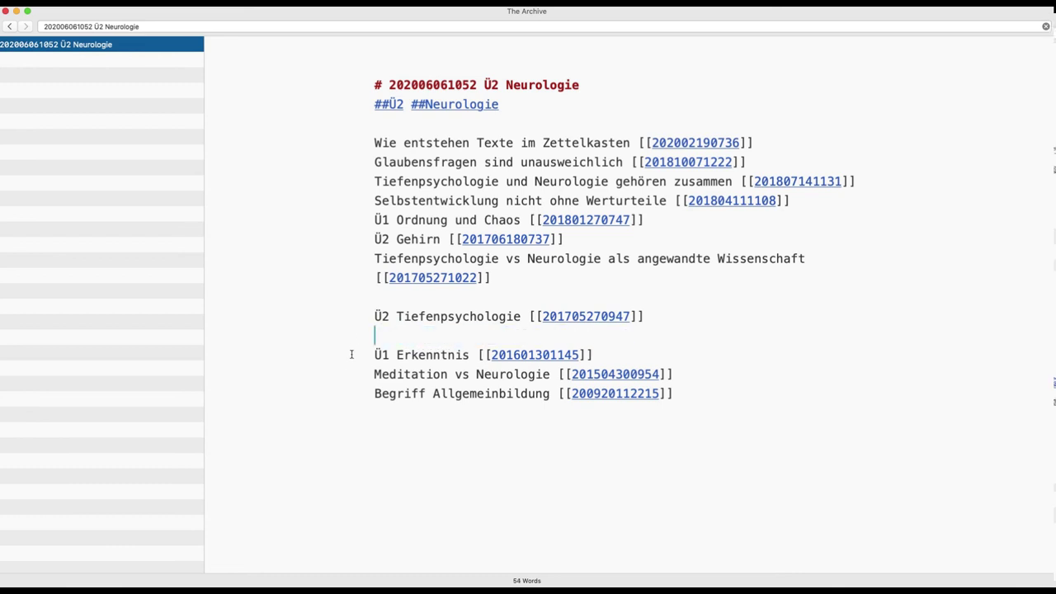
pyautogui.moveTo(375, 373); pyautogui.dragTo(550, 374)
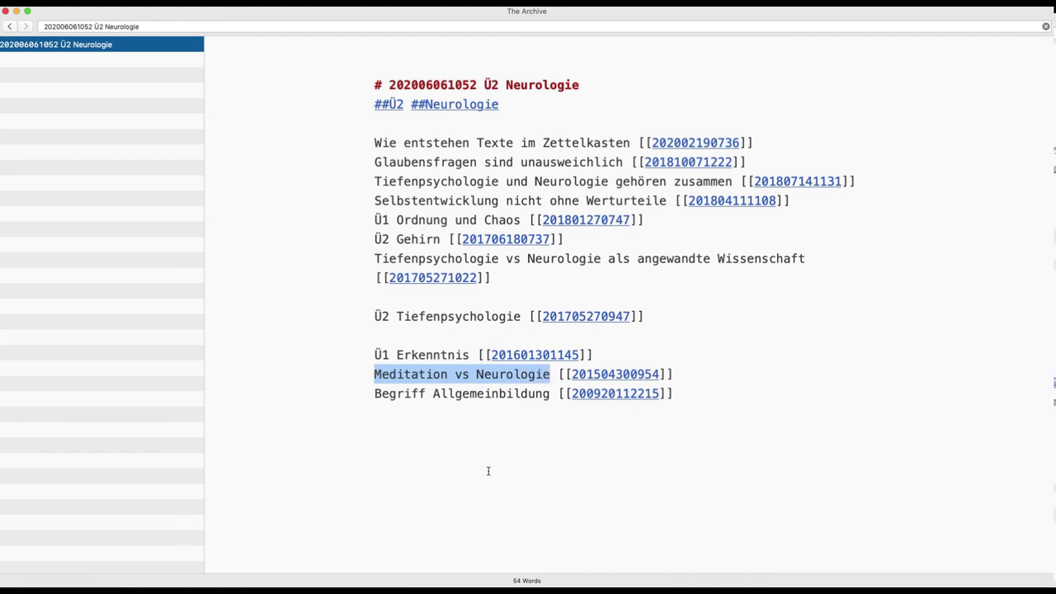
pyautogui.click(367, 406)
pyautogui.click(366, 396)
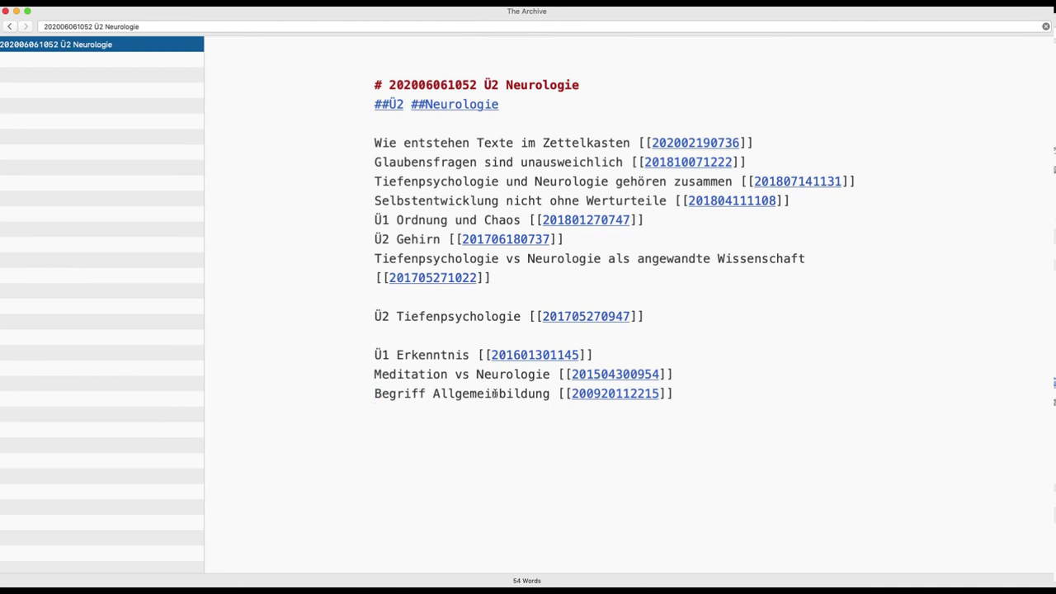
pyautogui.moveTo(432, 393); pyautogui.dragTo(551, 397)
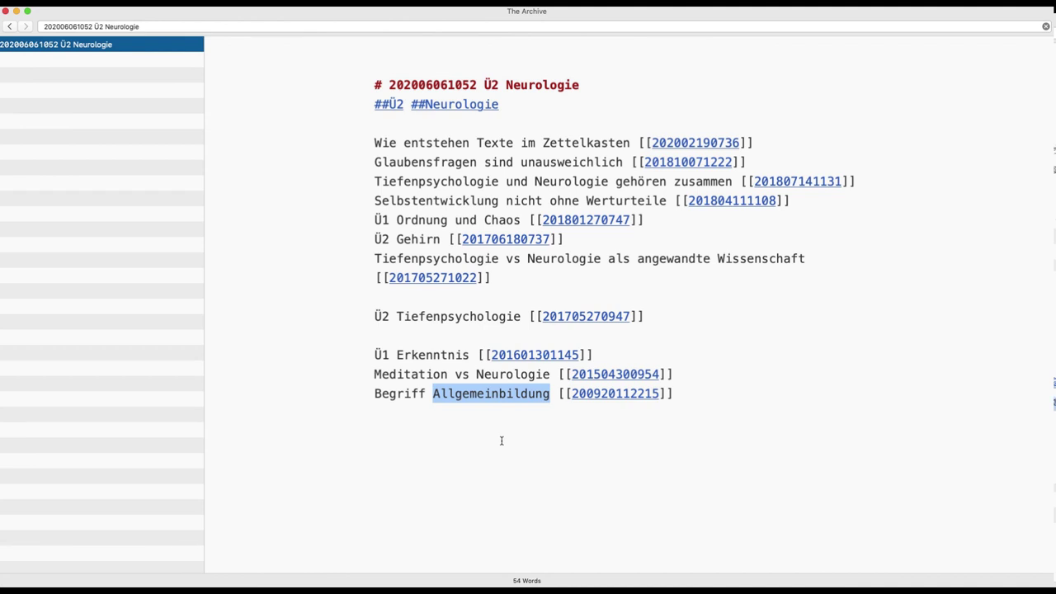
pyautogui.click(420, 298)
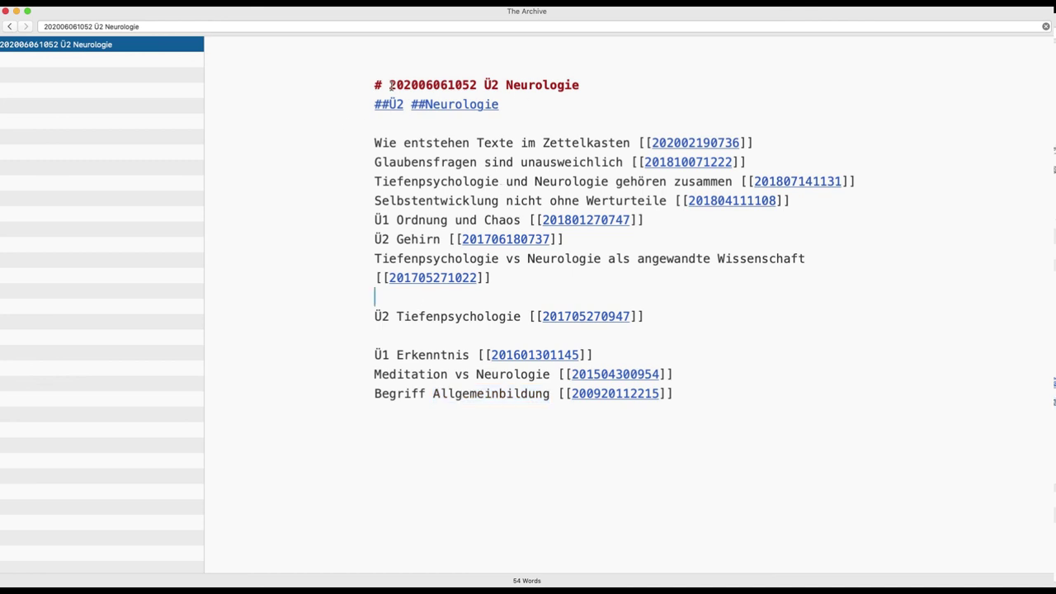
pyautogui.moveTo(390, 86); pyautogui.dragTo(614, 87)
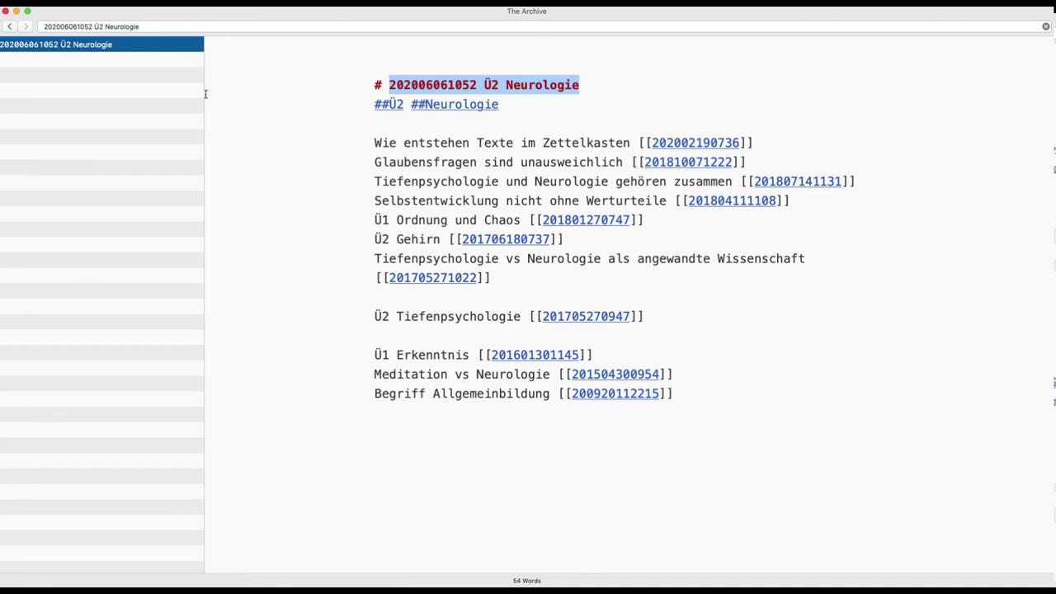